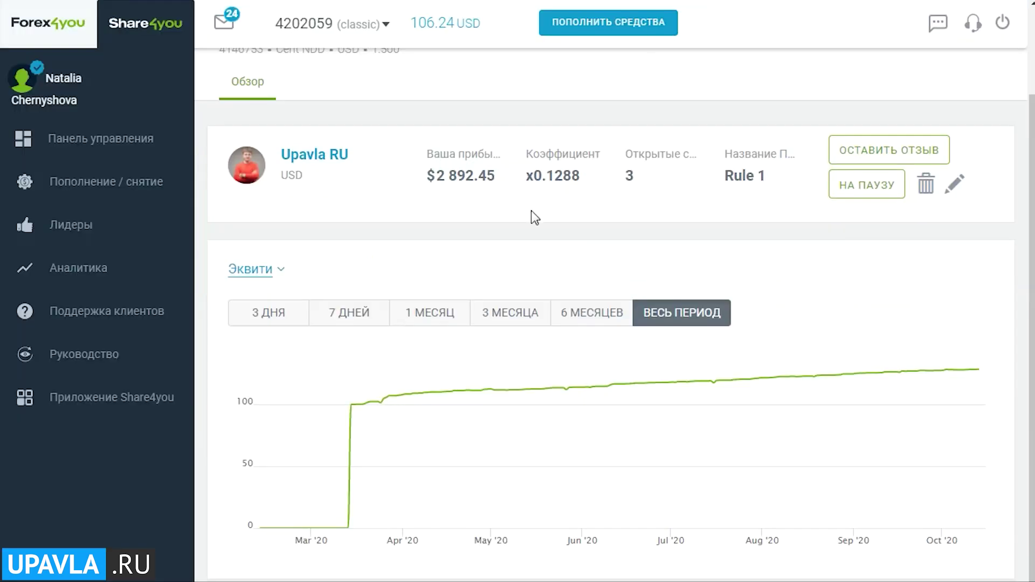
Open the Share4you dashboard and expand the full copy rule settings for leader Upavla RU under the subscriber account "Копируем Робота Ultra".
{"action": "left_click", "coordinate": [155, 26]}
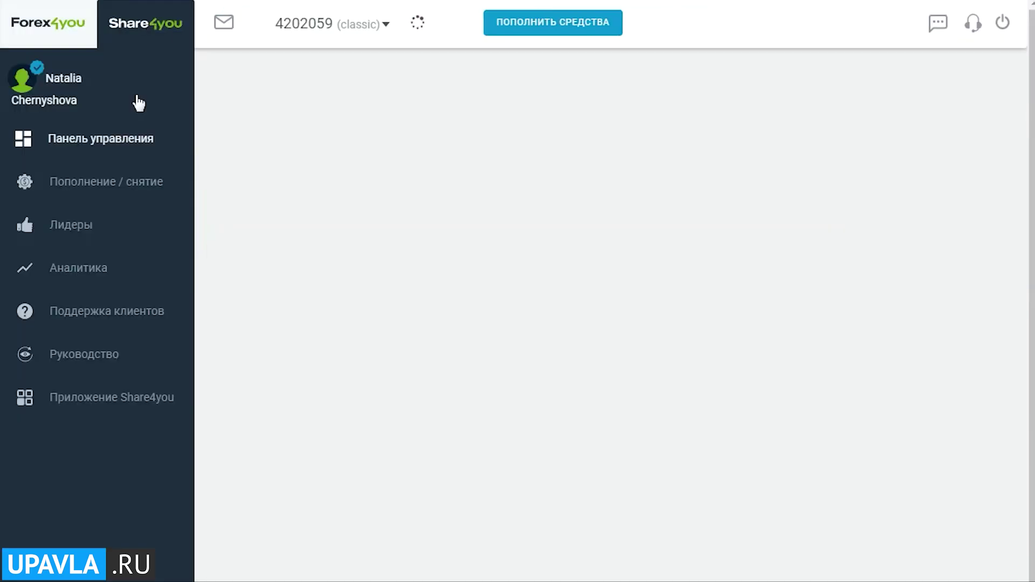
{"action": "scroll", "coordinate": [557, 309], "scroll_direction": "down", "scroll_amount": 5}
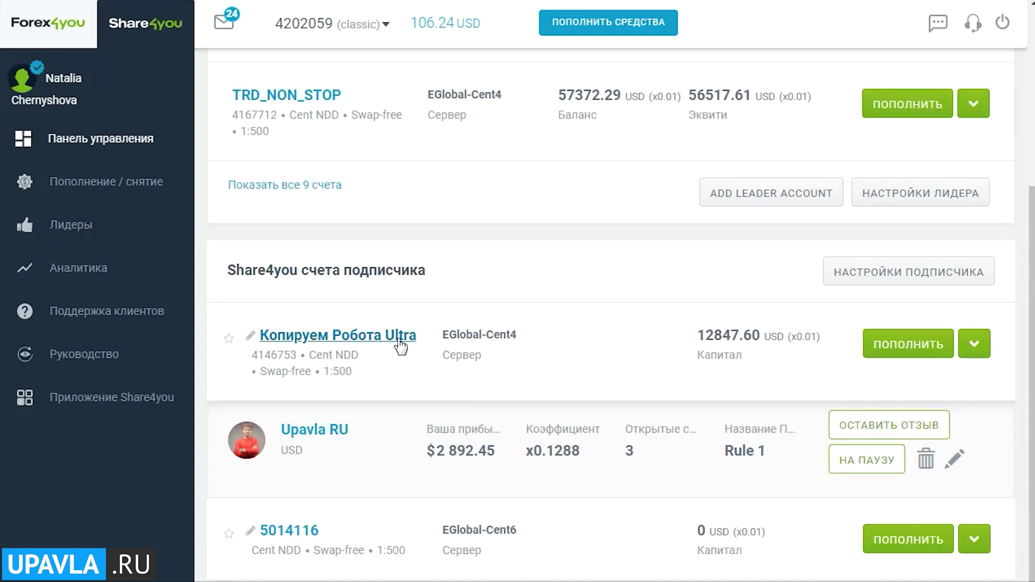
{"action": "left_click", "coordinate": [955, 459]}
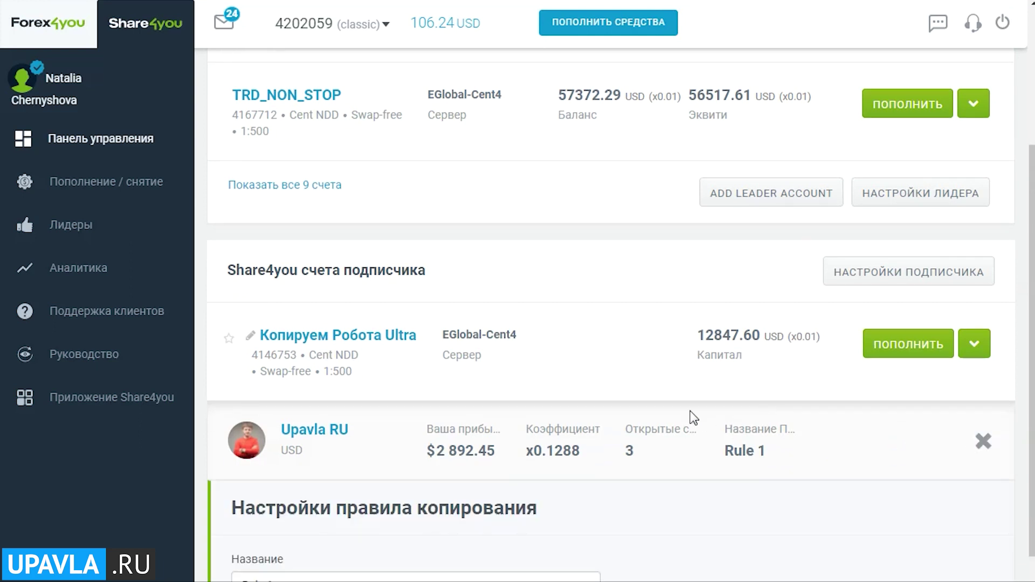
{"action": "scroll", "coordinate": [693, 418], "scroll_direction": "down", "scroll_amount": 4}
{"action": "left_click", "coordinate": [703, 510]}
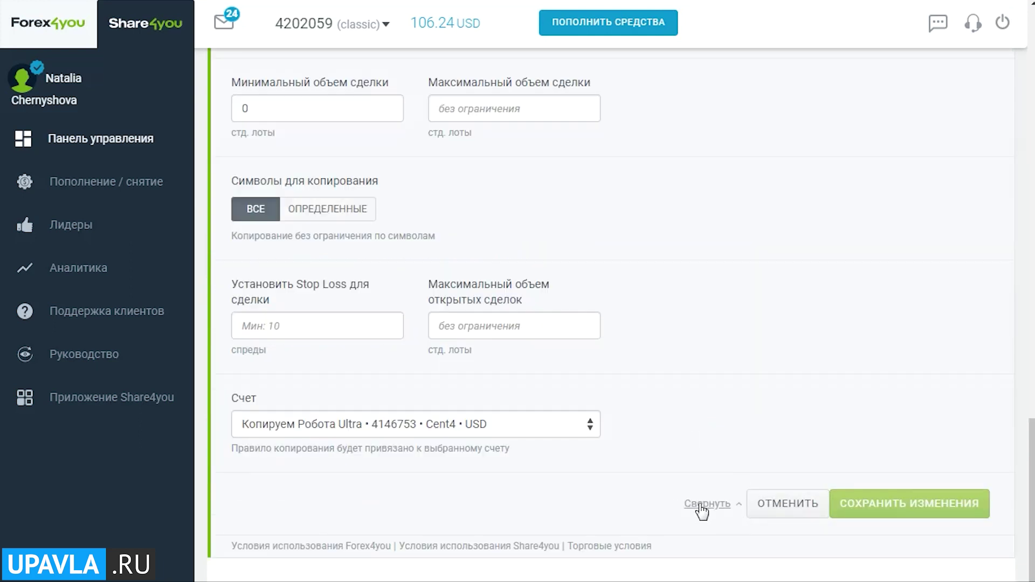
{"action": "scroll", "coordinate": [1013, 474], "scroll_direction": "up", "scroll_amount": 9}
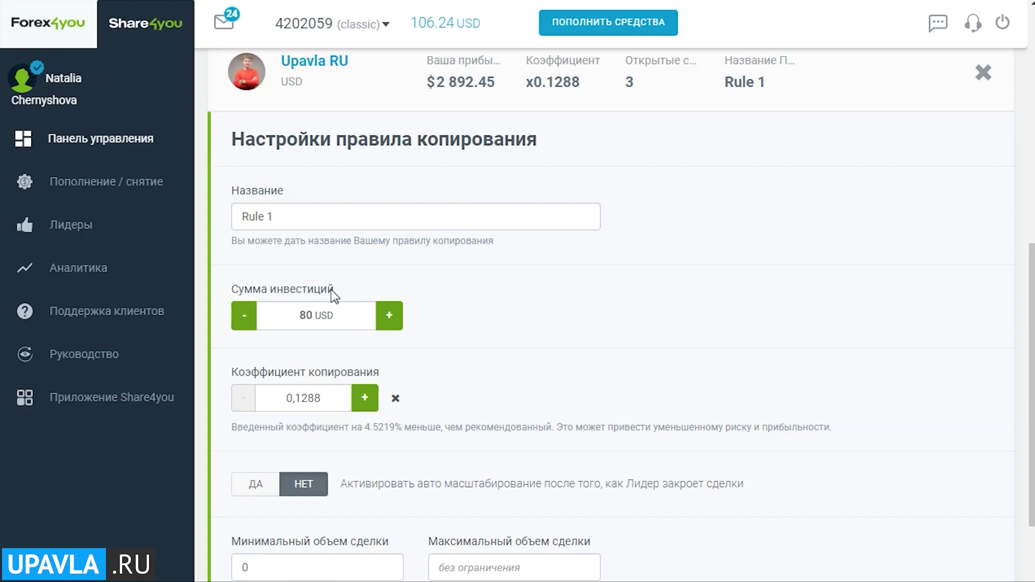
Highlight the investment amount and the auto-scaling label, and set auto-scaling after the leader closes trades to Да.
{"action": "double_click", "coordinate": [302, 316]}
{"action": "left_click", "coordinate": [472, 322]}
{"action": "left_click_drag", "start_coordinate": [348, 484], "coordinate": [744, 485]}
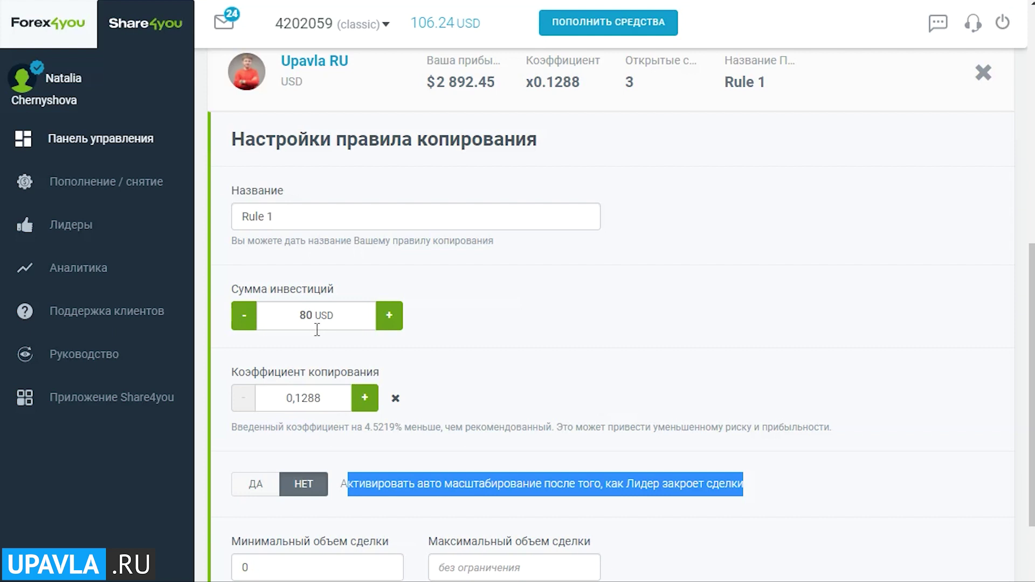
{"action": "left_click", "coordinate": [265, 490]}
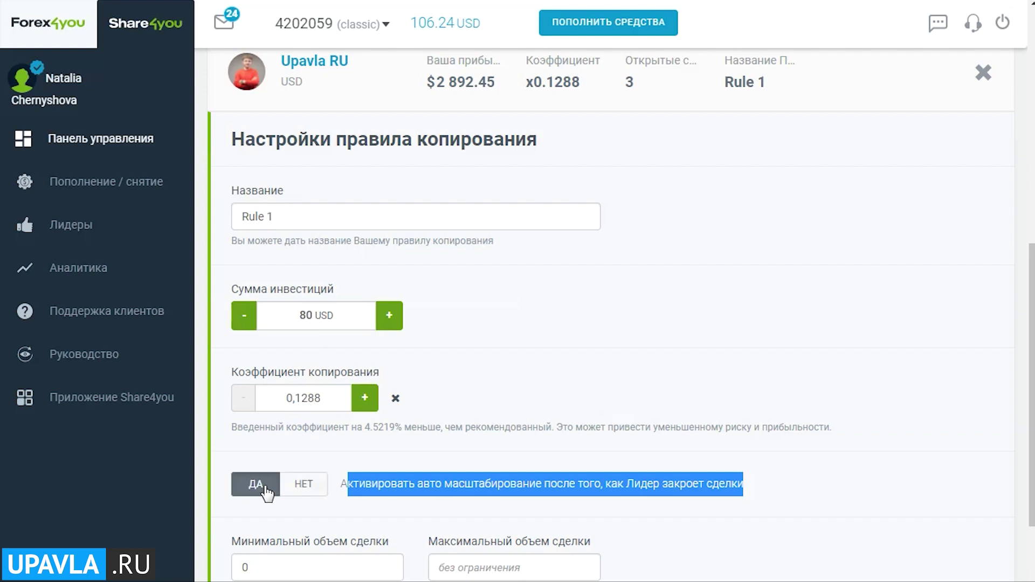
{"action": "left_click", "coordinate": [759, 486]}
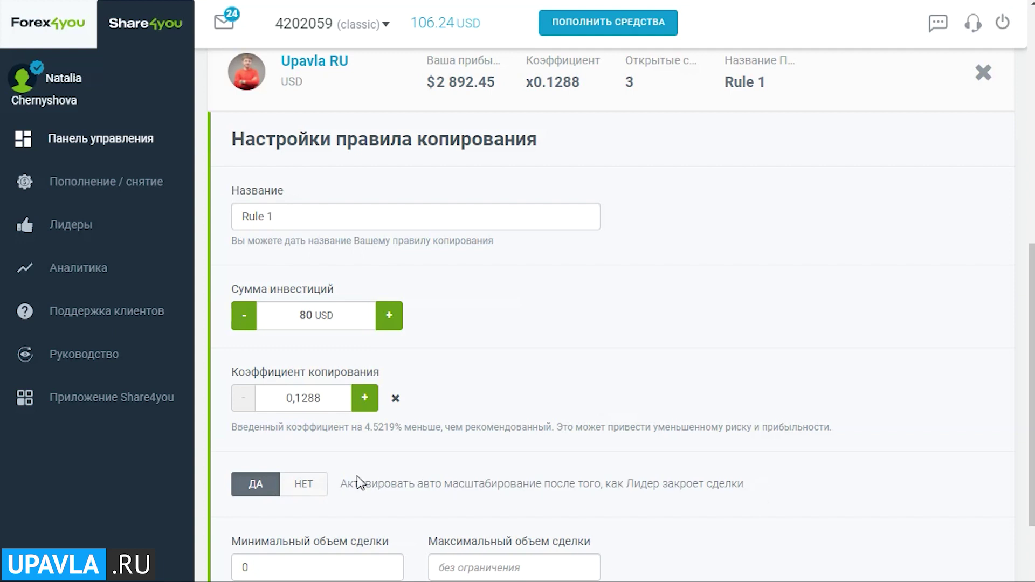
Highlight the auto-scaling label again and switch auto-scaling to Нет.
{"action": "left_click_drag", "start_coordinate": [347, 484], "coordinate": [745, 499]}
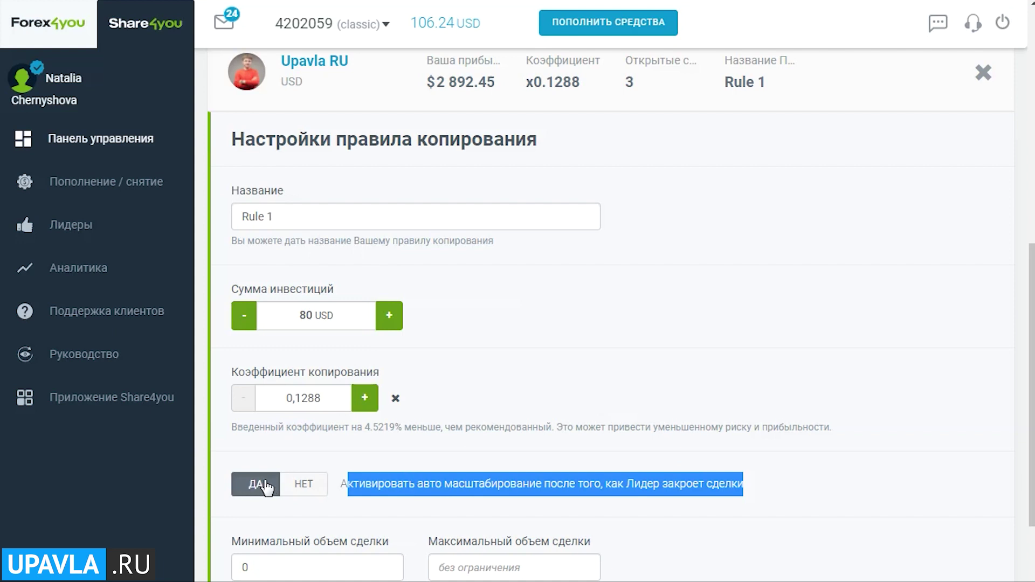
{"action": "left_click", "coordinate": [304, 483]}
{"action": "left_click", "coordinate": [572, 481]}
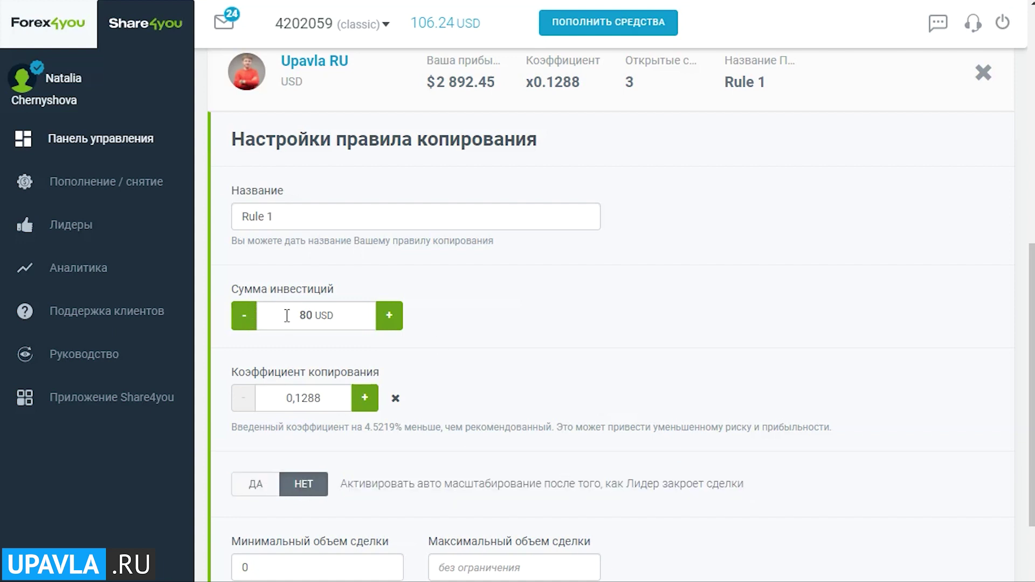
Set auto-scaling after the leader closes trades back to Да and highlight the rule's investment amount.
{"action": "left_click_drag", "start_coordinate": [336, 480], "coordinate": [742, 479]}
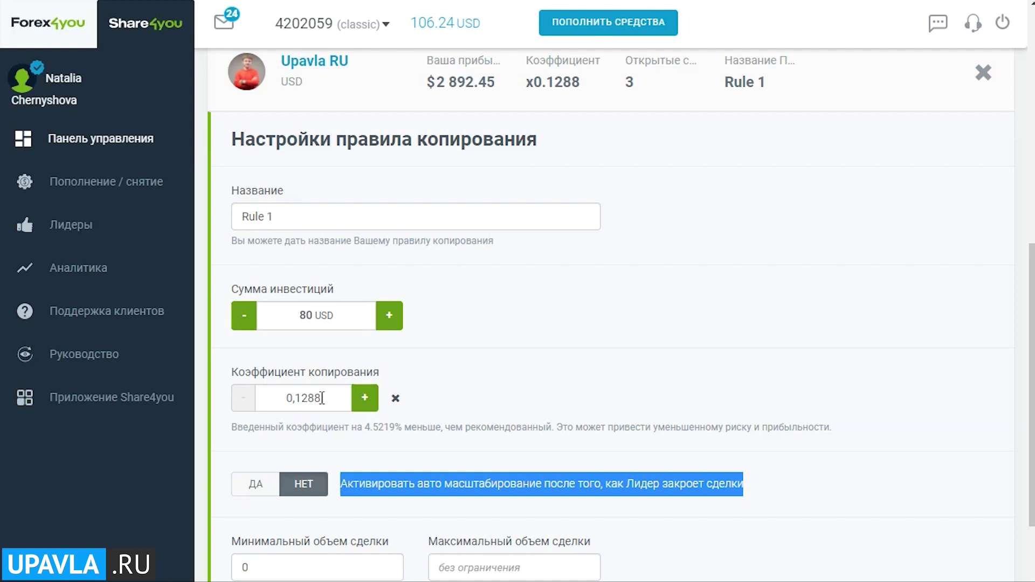
{"action": "left_click", "coordinate": [566, 363]}
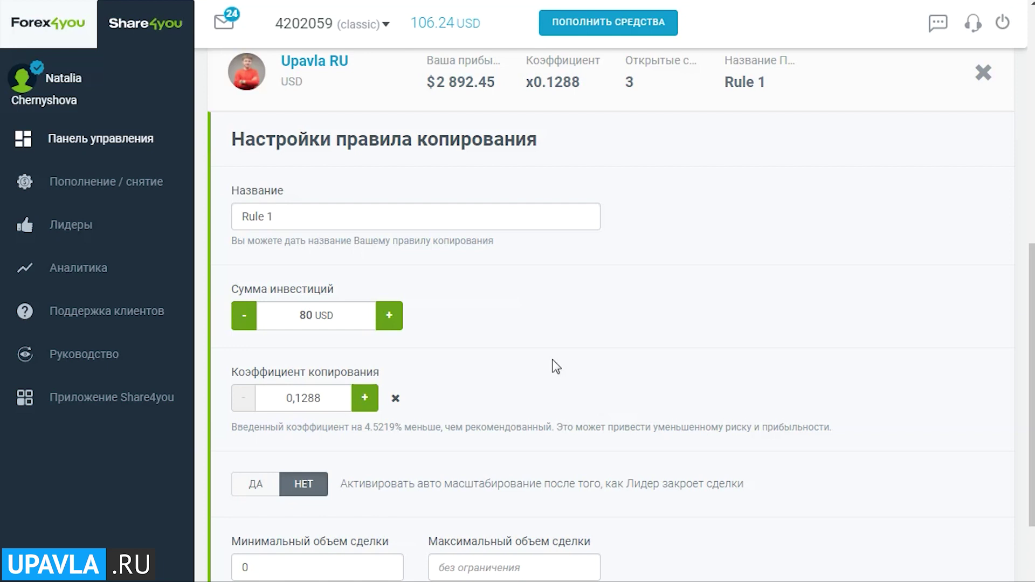
{"action": "left_click", "coordinate": [264, 488]}
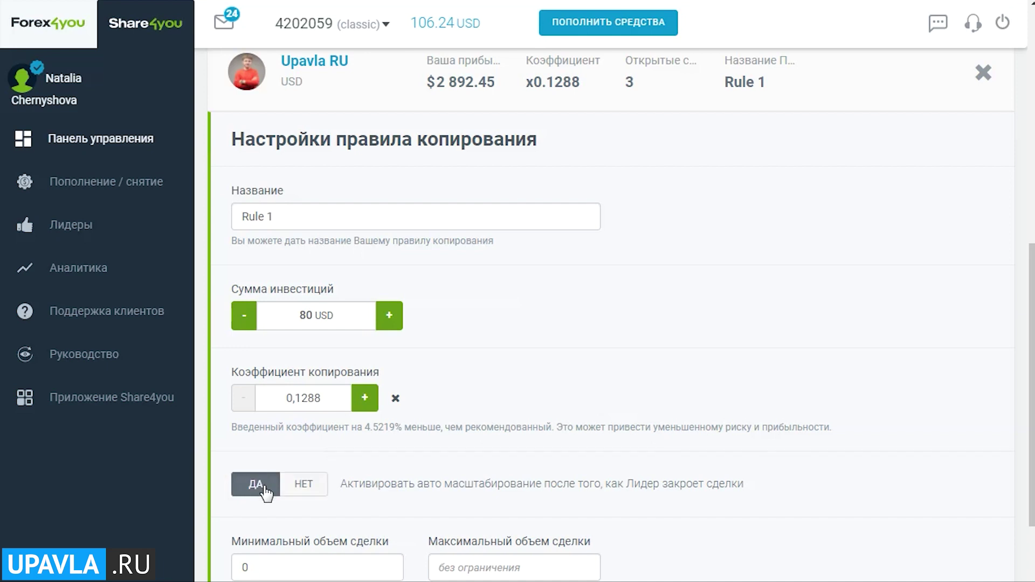
{"action": "left_click_drag", "start_coordinate": [298, 315], "coordinate": [307, 315]}
{"action": "left_click", "coordinate": [316, 316]}
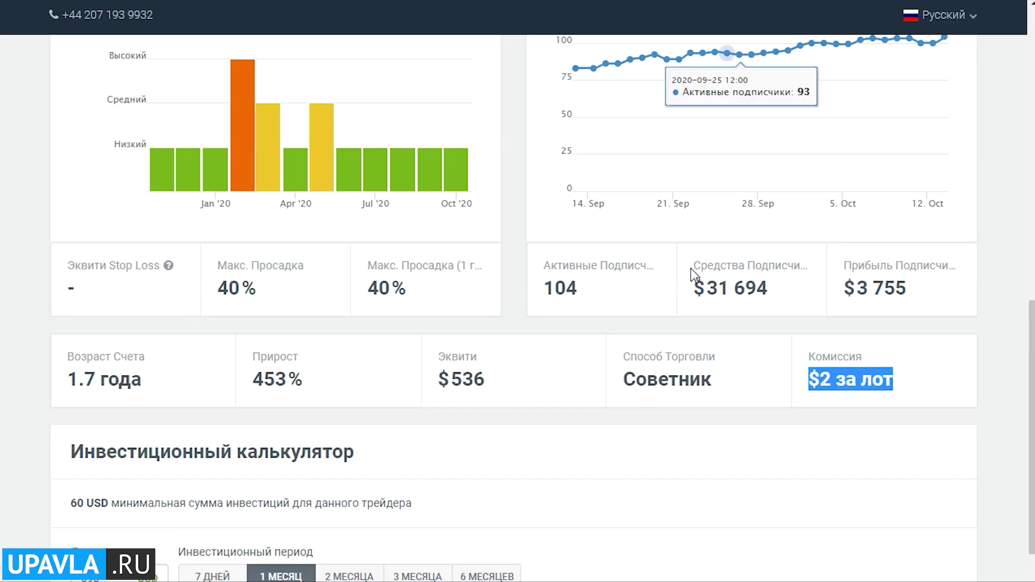
On the leader's statistics page, highlight the active subscribers, subscriber funds, subscriber profit and commission figures one by one.
{"action": "left_click", "coordinate": [658, 468]}
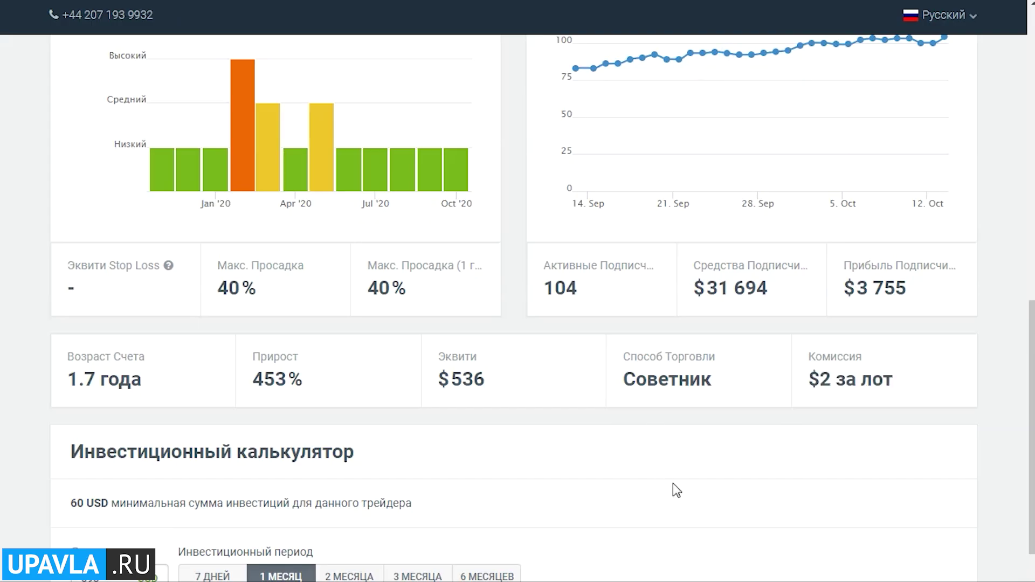
{"action": "left_click_drag", "start_coordinate": [583, 287], "coordinate": [540, 284]}
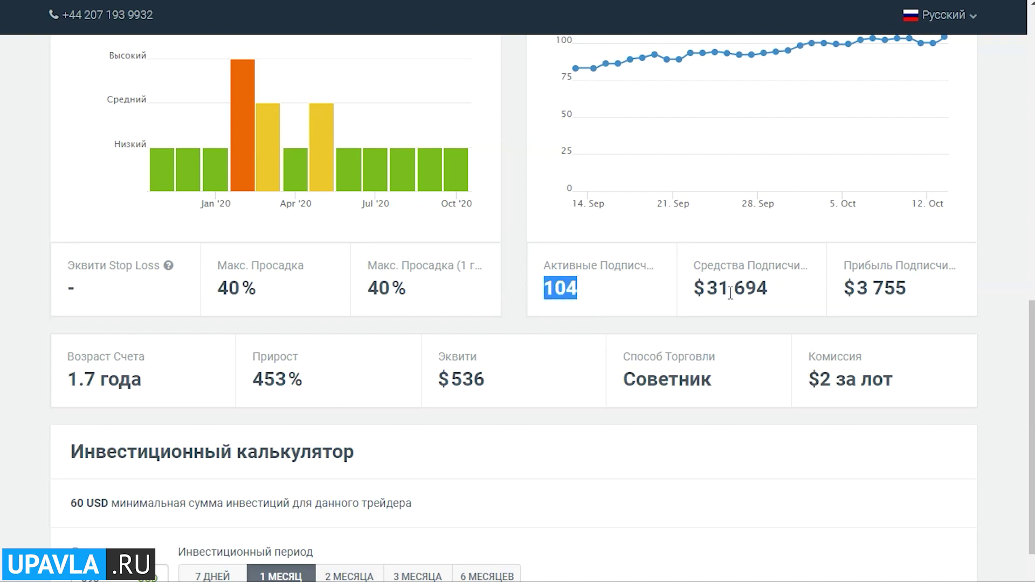
{"action": "left_click_drag", "start_coordinate": [771, 289], "coordinate": [699, 290]}
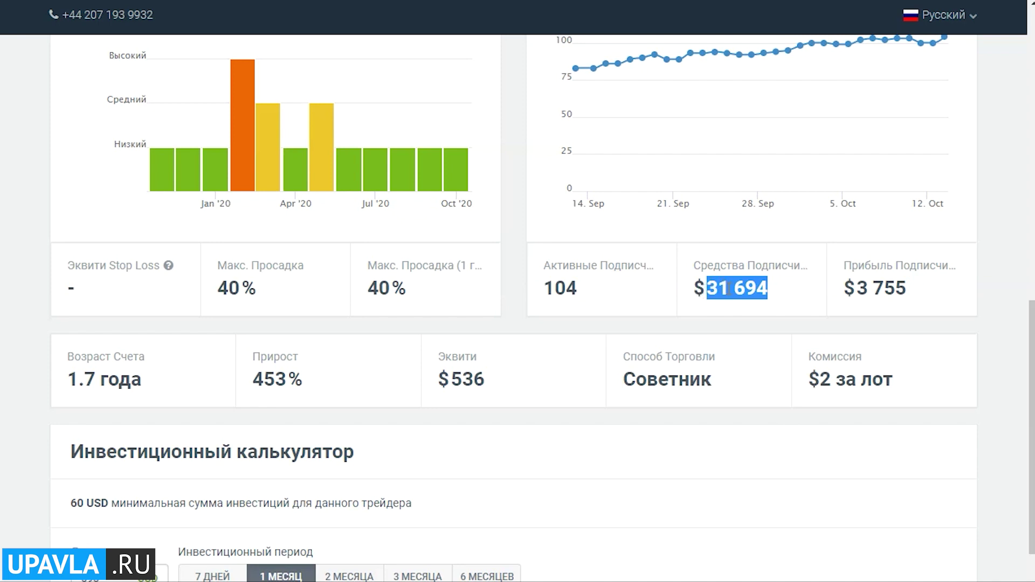
{"action": "left_click_drag", "start_coordinate": [918, 291], "coordinate": [853, 286]}
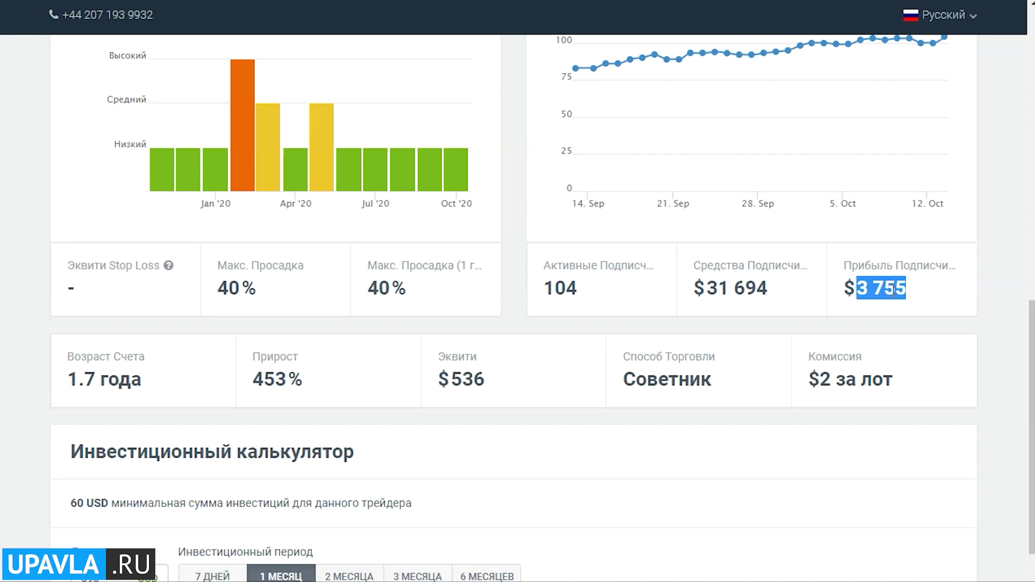
{"action": "left_click_drag", "start_coordinate": [807, 377], "coordinate": [956, 383]}
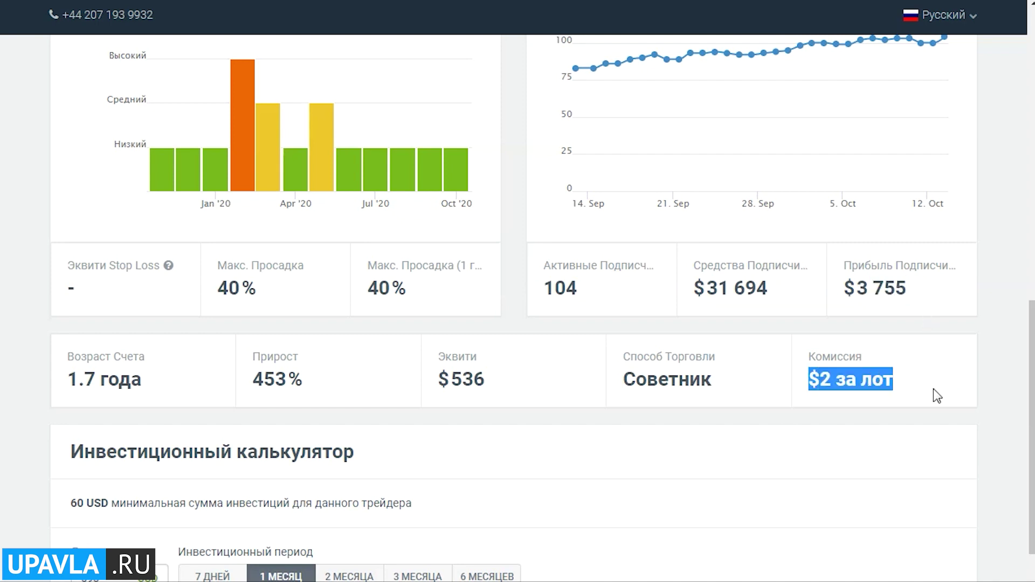
Highlight the minimum investment amount for this trader in the investment calculator section.
{"action": "left_click_drag", "start_coordinate": [1031, 410], "coordinate": [1031, 471]}
{"action": "left_click_drag", "start_coordinate": [76, 322], "coordinate": [414, 330]}
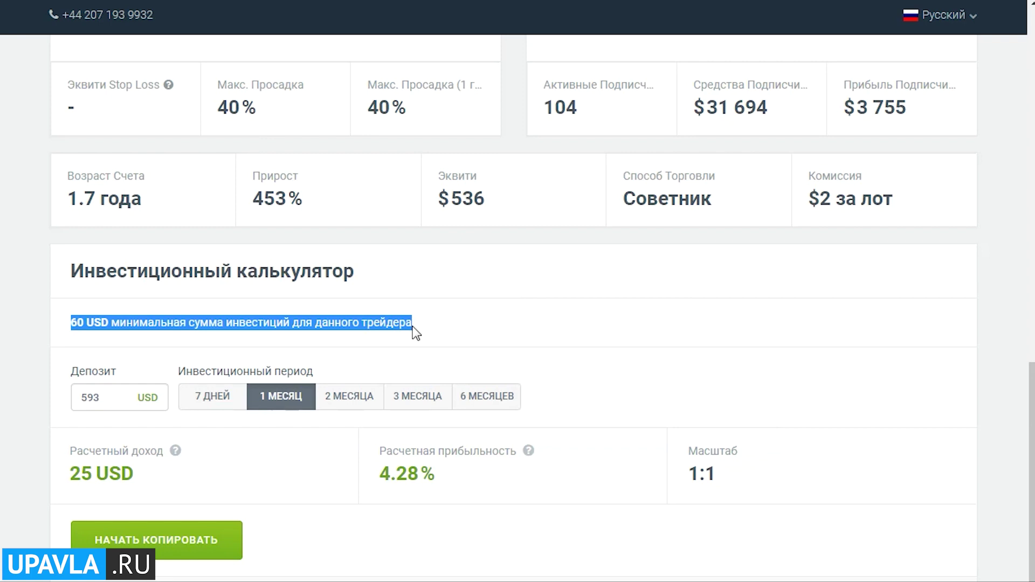
{"action": "left_click_drag", "start_coordinate": [415, 331], "coordinate": [406, 319]}
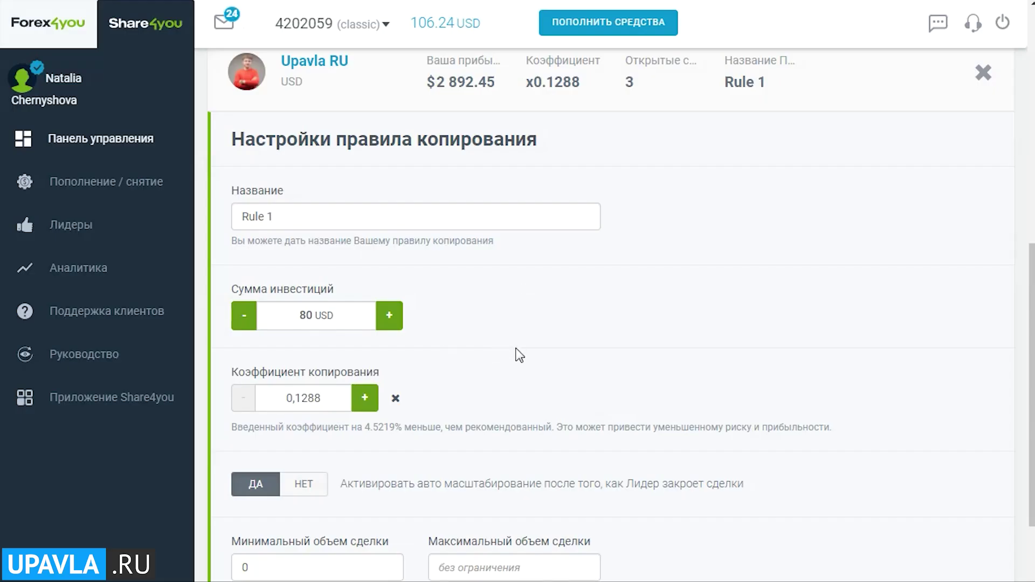
{"action": "scroll", "coordinate": [513, 350], "scroll_direction": "up", "scroll_amount": 6}
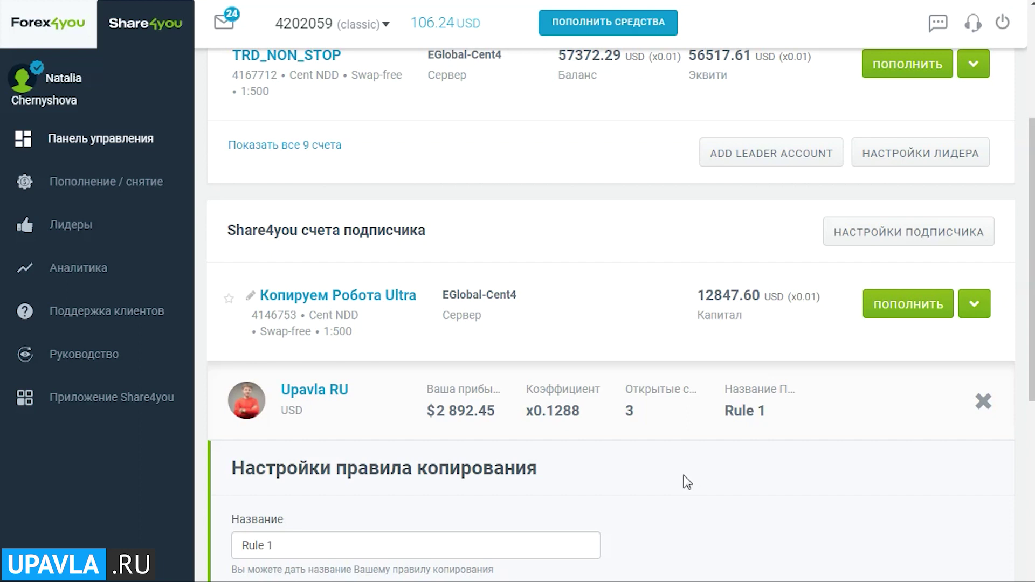
{"action": "scroll", "coordinate": [1024, 320], "scroll_direction": "down", "scroll_amount": 6}
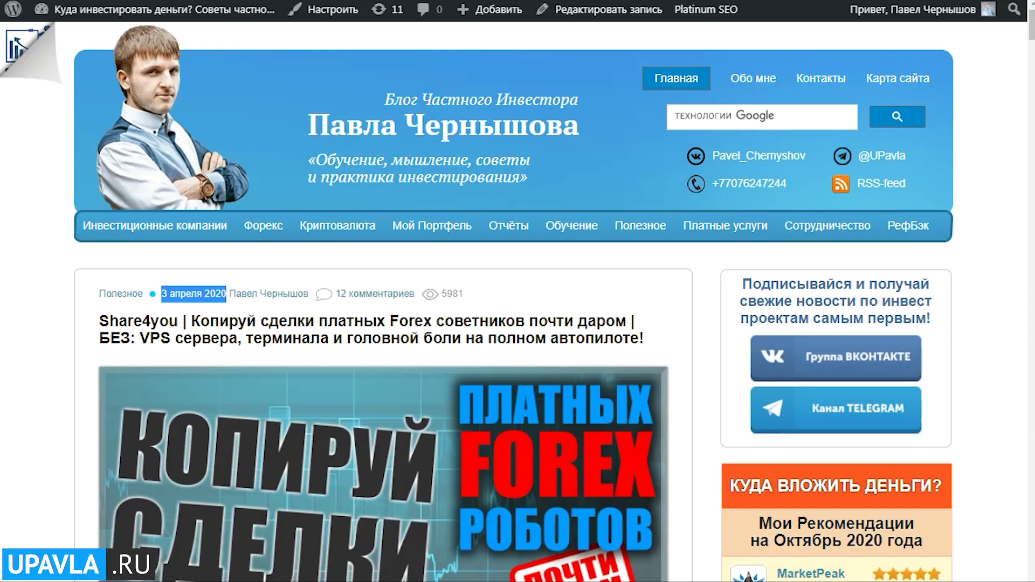
Highlight the title of the Upavla.ru blog article on Share4you and skim its service description and leader accounts up to the Ultra robot.
{"action": "left_click_drag", "start_coordinate": [100, 321], "coordinate": [666, 344]}
{"action": "scroll", "coordinate": [634, 360], "scroll_direction": "down", "scroll_amount": 6}
{"action": "scroll", "coordinate": [633, 360], "scroll_direction": "down", "scroll_amount": 15}
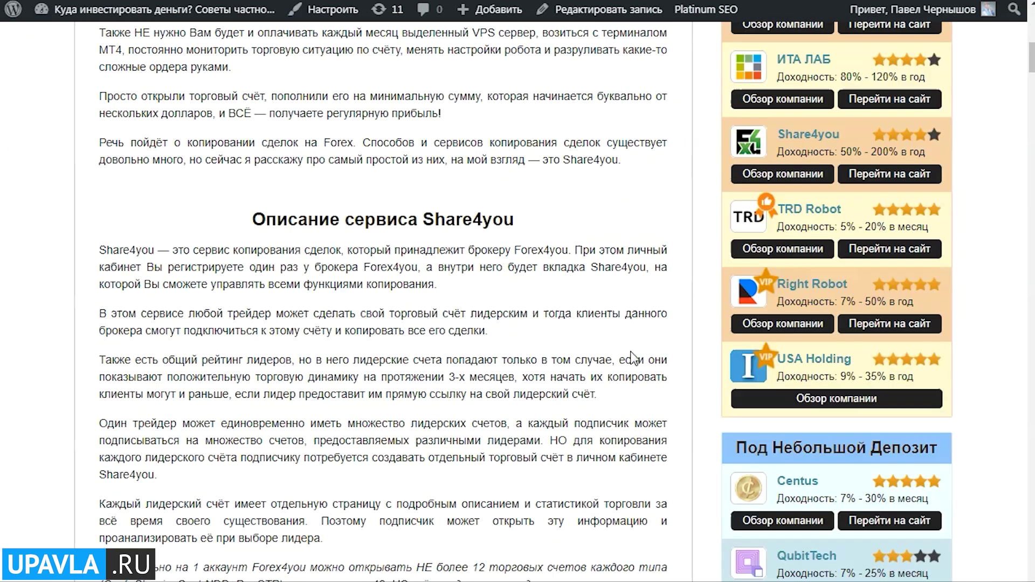
{"action": "scroll", "coordinate": [632, 353], "scroll_direction": "down", "scroll_amount": 4}
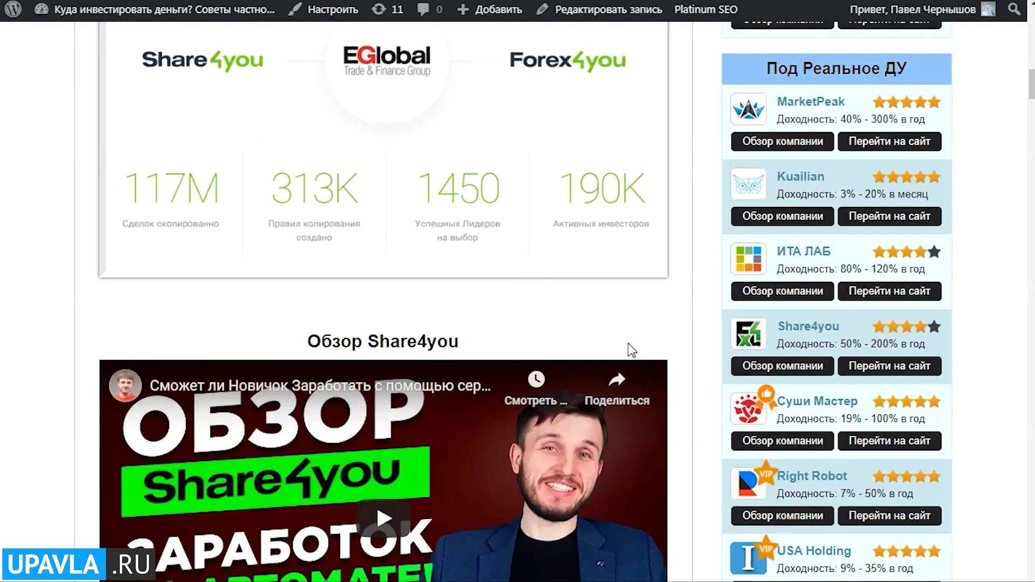
{"action": "scroll", "coordinate": [632, 350], "scroll_direction": "down", "scroll_amount": 8}
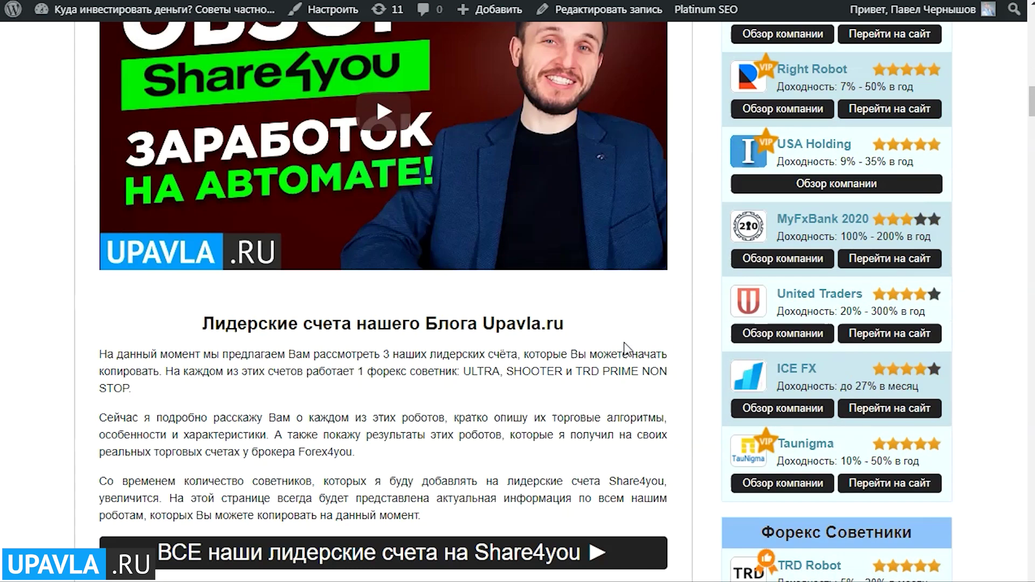
{"action": "scroll", "coordinate": [628, 349], "scroll_direction": "down", "scroll_amount": 4}
{"action": "scroll", "coordinate": [625, 350], "scroll_direction": "down", "scroll_amount": 12}
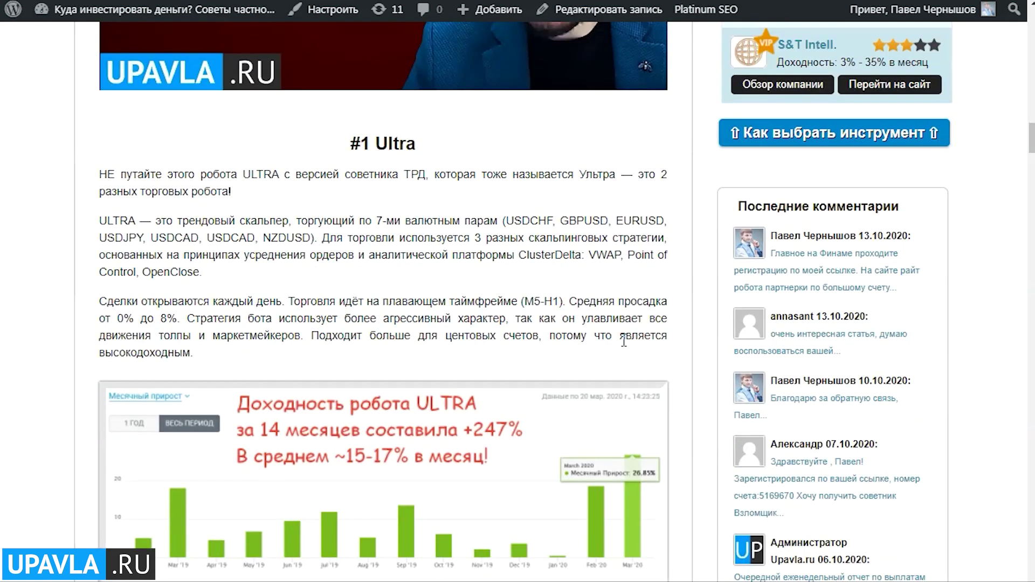
Skim the article's robot results, TRD review, earnings estimates, minimum copying amount and profit-taking advice.
{"action": "scroll", "coordinate": [624, 341], "scroll_direction": "down", "scroll_amount": 10}
{"action": "scroll", "coordinate": [625, 350], "scroll_direction": "down", "scroll_amount": 8}
{"action": "scroll", "coordinate": [626, 350], "scroll_direction": "down", "scroll_amount": 15}
{"action": "scroll", "coordinate": [628, 347], "scroll_direction": "down", "scroll_amount": 15}
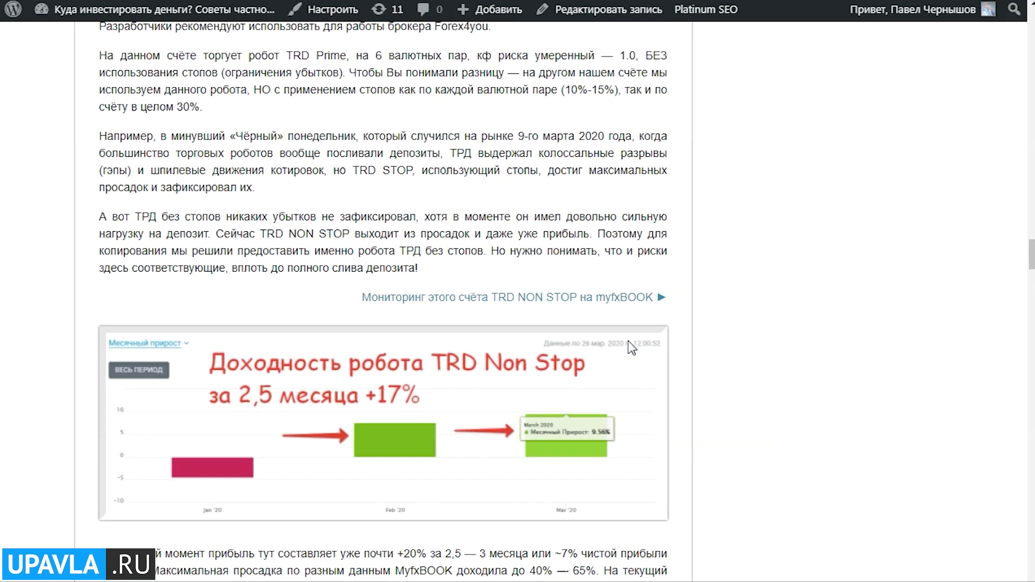
{"action": "scroll", "coordinate": [629, 341], "scroll_direction": "down", "scroll_amount": 12}
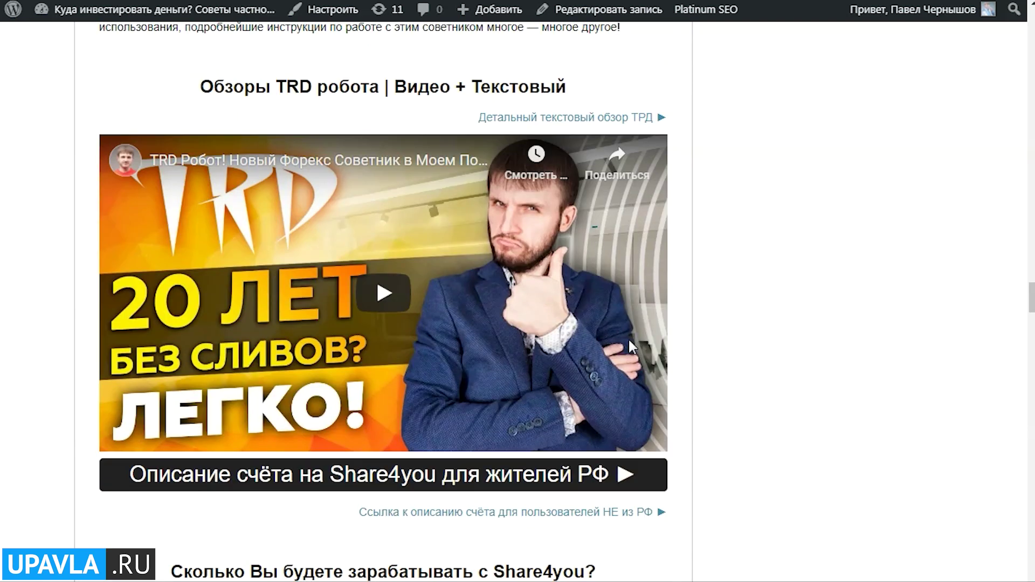
{"action": "scroll", "coordinate": [629, 338], "scroll_direction": "down", "scroll_amount": 15}
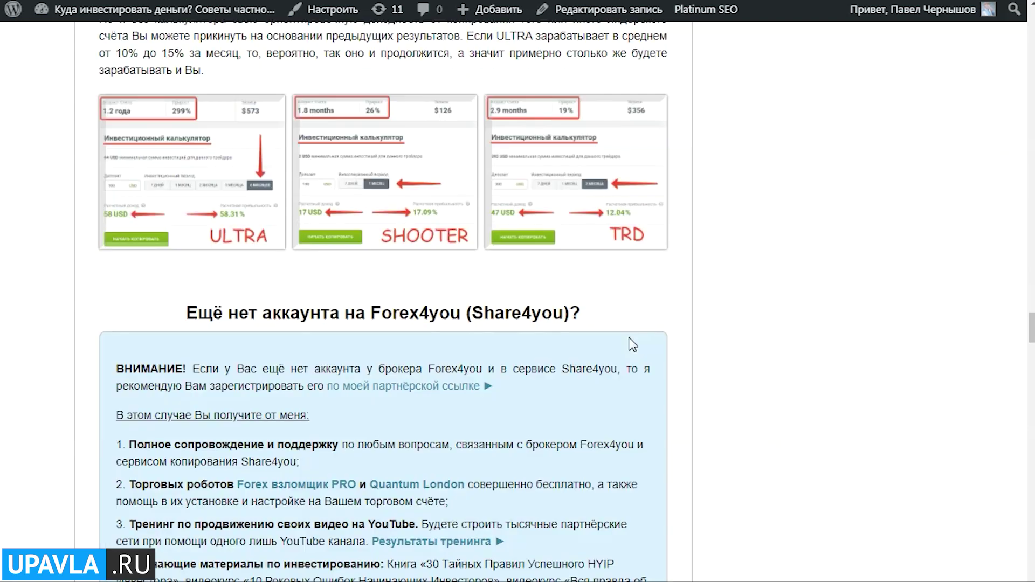
{"action": "scroll", "coordinate": [631, 345], "scroll_direction": "down", "scroll_amount": 12}
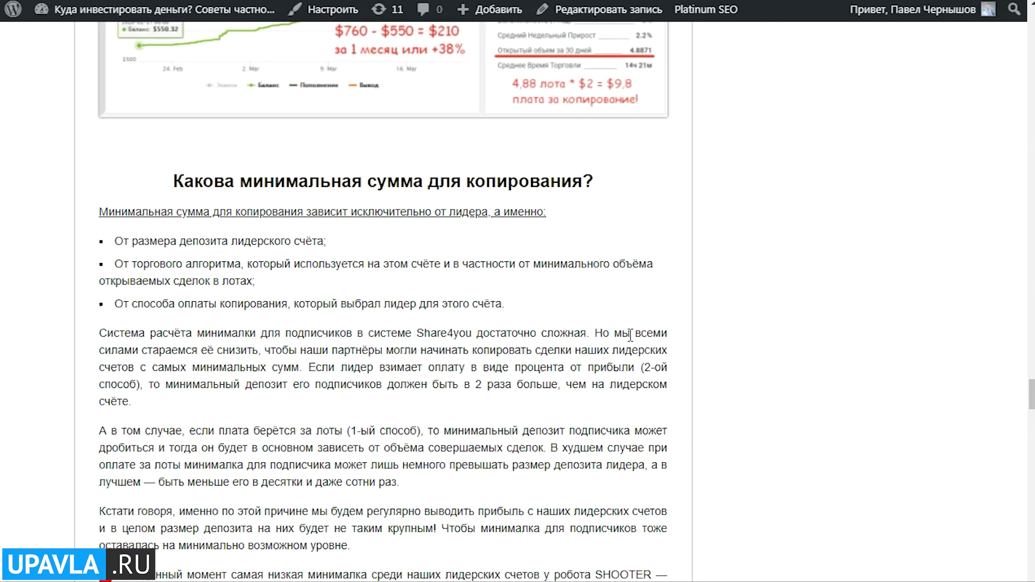
{"action": "scroll", "coordinate": [630, 333], "scroll_direction": "down", "scroll_amount": 15}
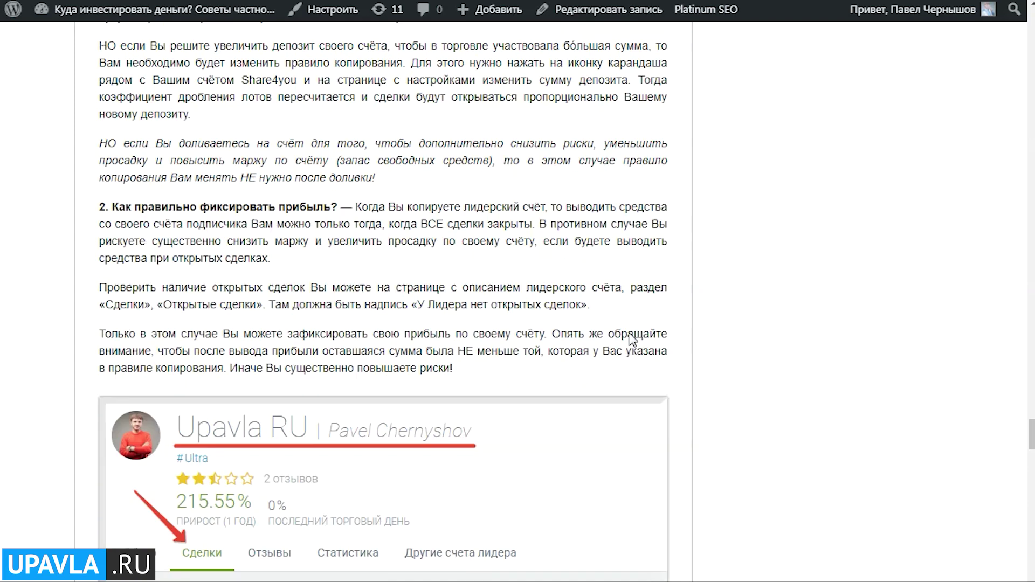
Review the article's step-by-step copying instructions, including the auto-scaling option and the note on changing copy rules.
{"action": "scroll", "coordinate": [631, 338], "scroll_direction": "down", "scroll_amount": 12}
{"action": "scroll", "coordinate": [631, 331], "scroll_direction": "up", "scroll_amount": 4}
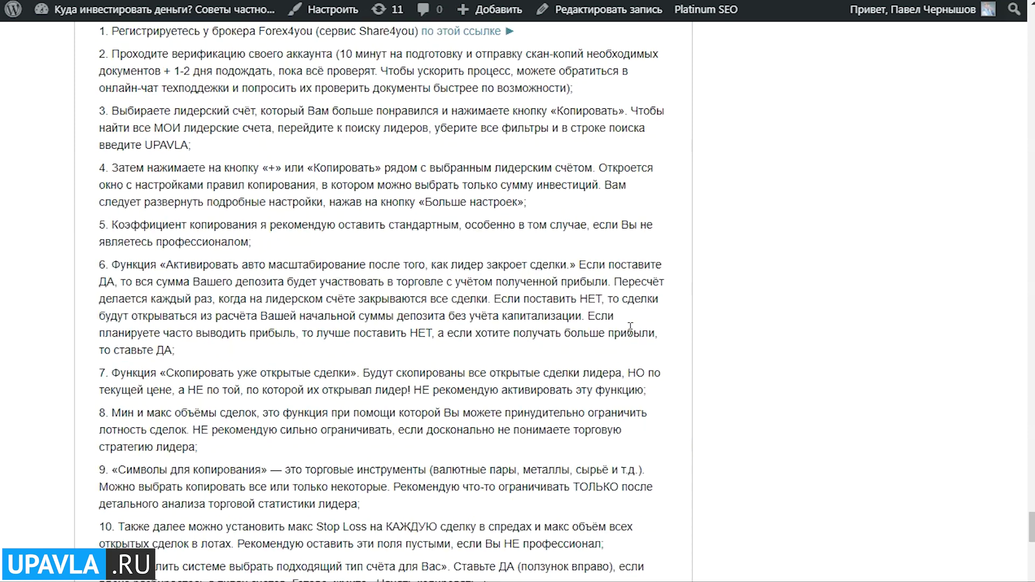
{"action": "scroll", "coordinate": [631, 330], "scroll_direction": "up", "scroll_amount": 4}
{"action": "scroll", "coordinate": [630, 332], "scroll_direction": "down", "scroll_amount": 18}
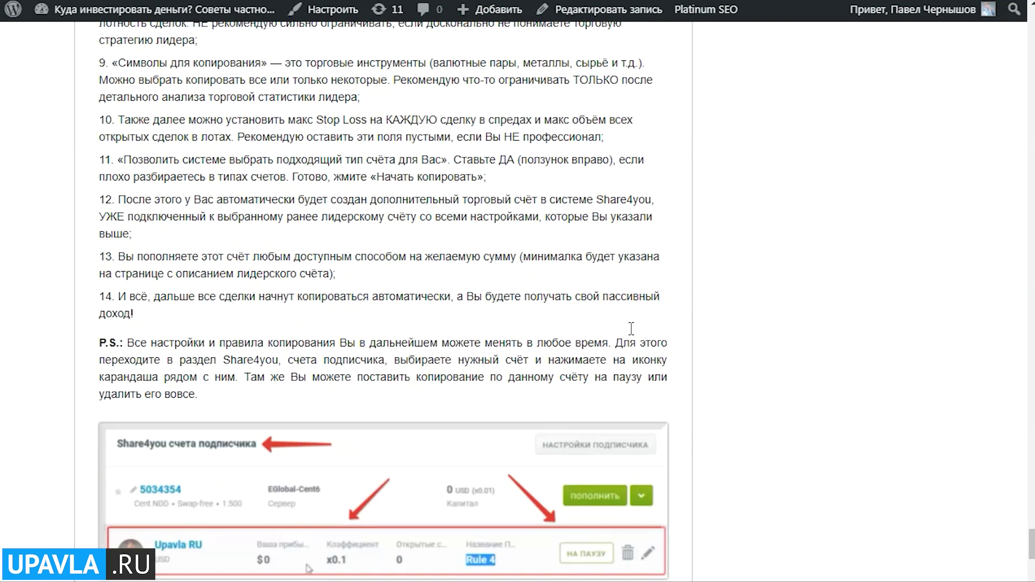
{"action": "scroll", "coordinate": [630, 329], "scroll_direction": "down", "scroll_amount": 4}
{"action": "scroll", "coordinate": [629, 328], "scroll_direction": "up", "scroll_amount": 1}
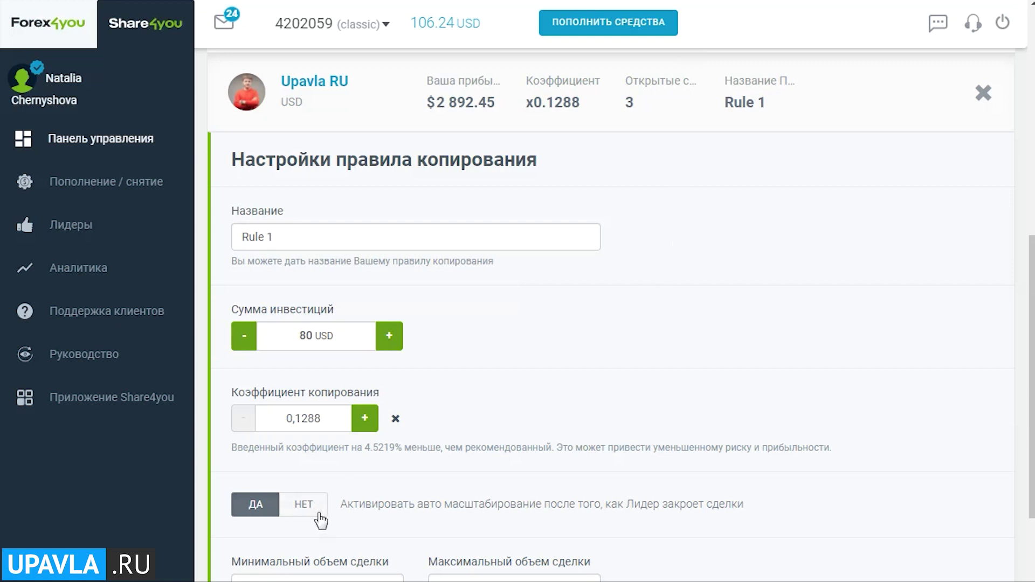
Set the copy rule's investment amount to 100 USD with the standard copying coefficient, and toggle auto-scaling off and back on.
{"action": "left_click", "coordinate": [295, 507]}
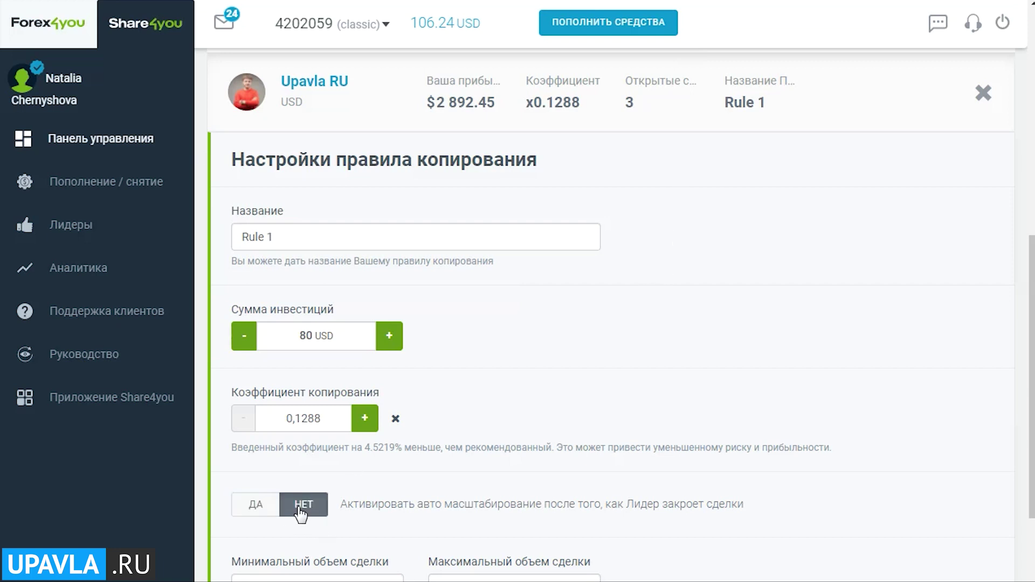
{"action": "left_click_drag", "start_coordinate": [300, 338], "coordinate": [315, 338]}
{"action": "left_click", "coordinate": [389, 340]}
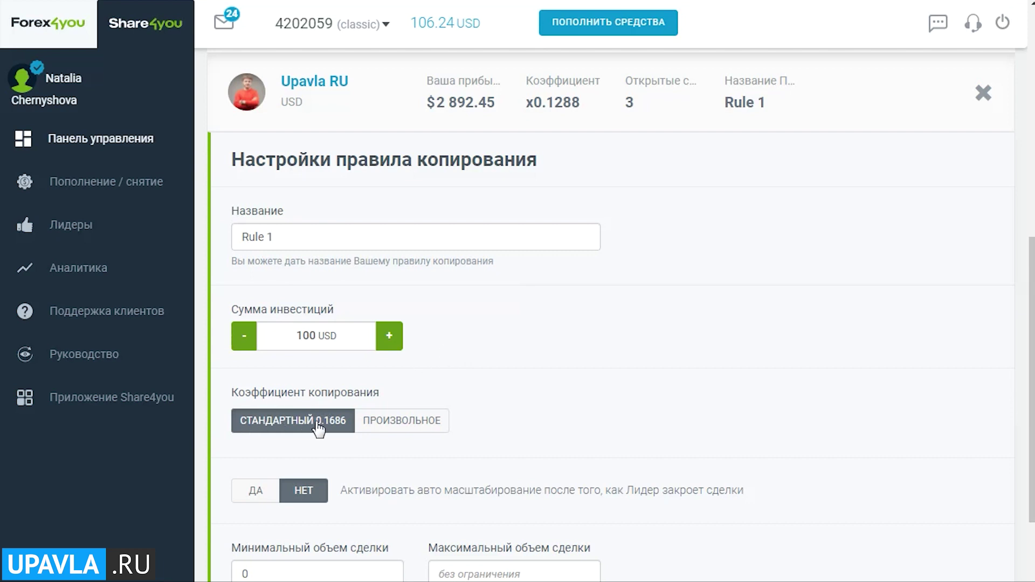
{"action": "left_click", "coordinate": [267, 492]}
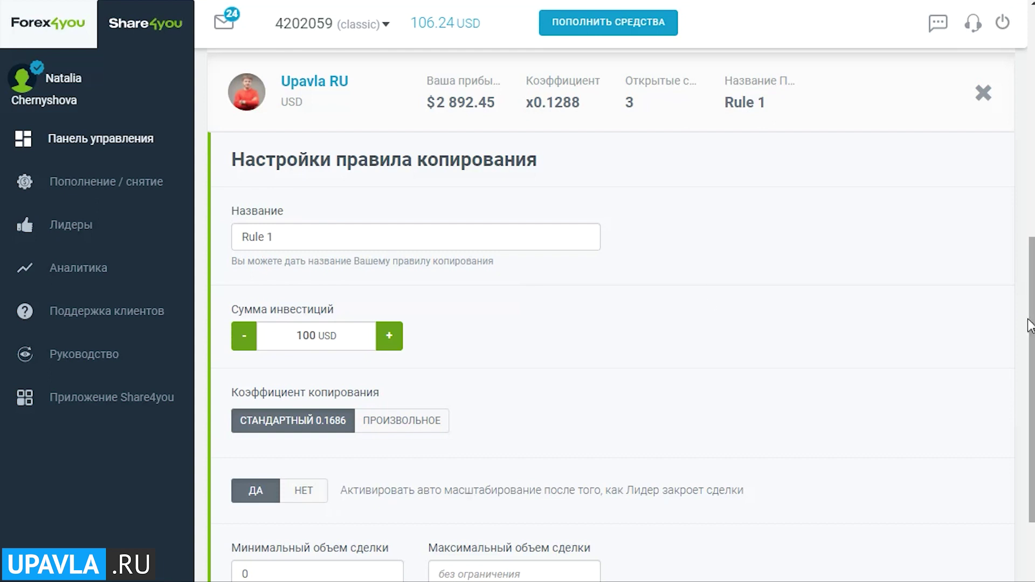
Review the remaining copy rule settings, including trade volume limits, symbols to copy and Stop Loss, and the subscriber account's summary.
{"action": "scroll", "coordinate": [1030, 325], "scroll_direction": "down", "scroll_amount": 5}
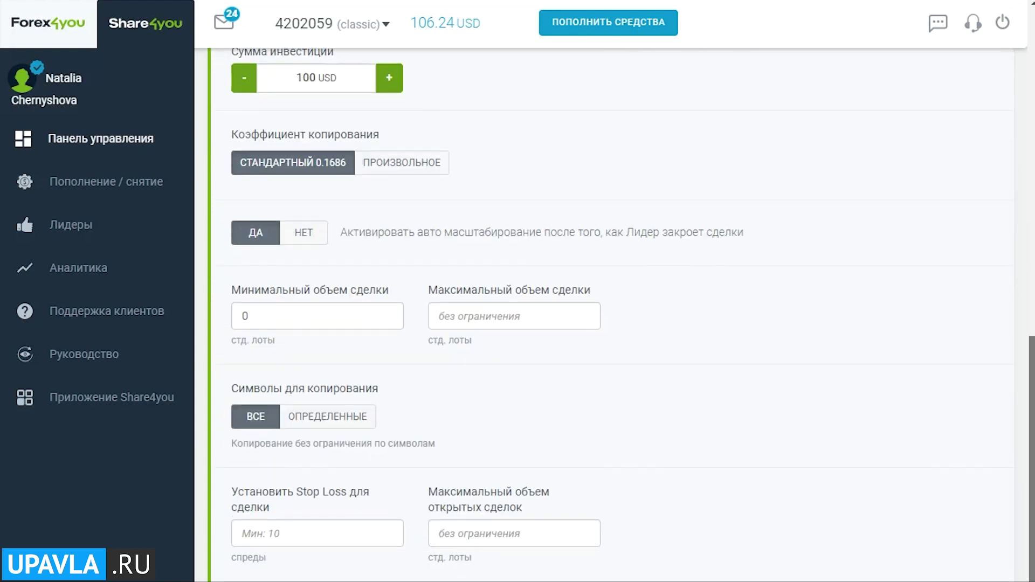
{"action": "scroll", "coordinate": [620, 312], "scroll_direction": "up", "scroll_amount": 7}
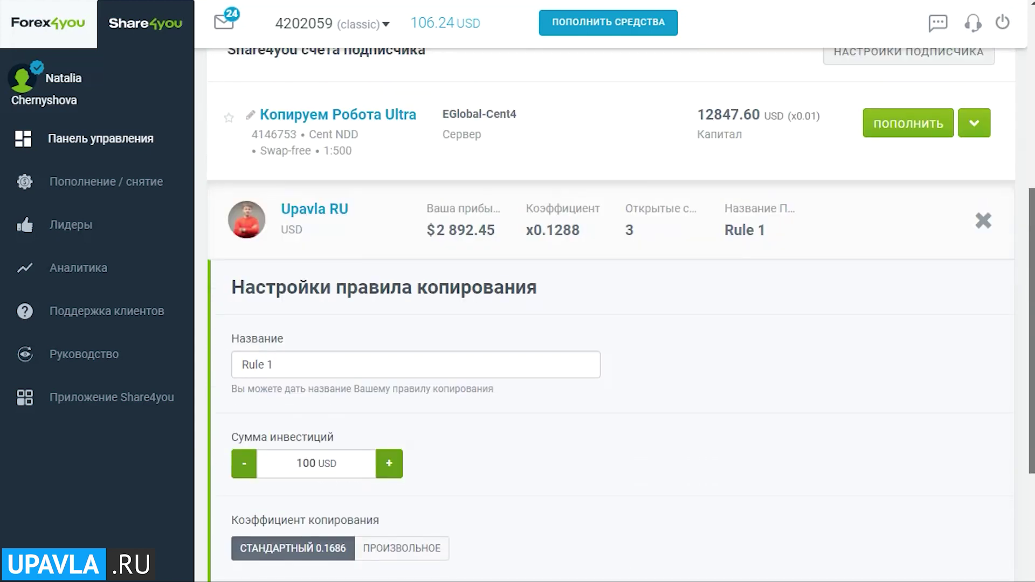
{"action": "left_click_drag", "start_coordinate": [1032, 272], "coordinate": [1033, 269]}
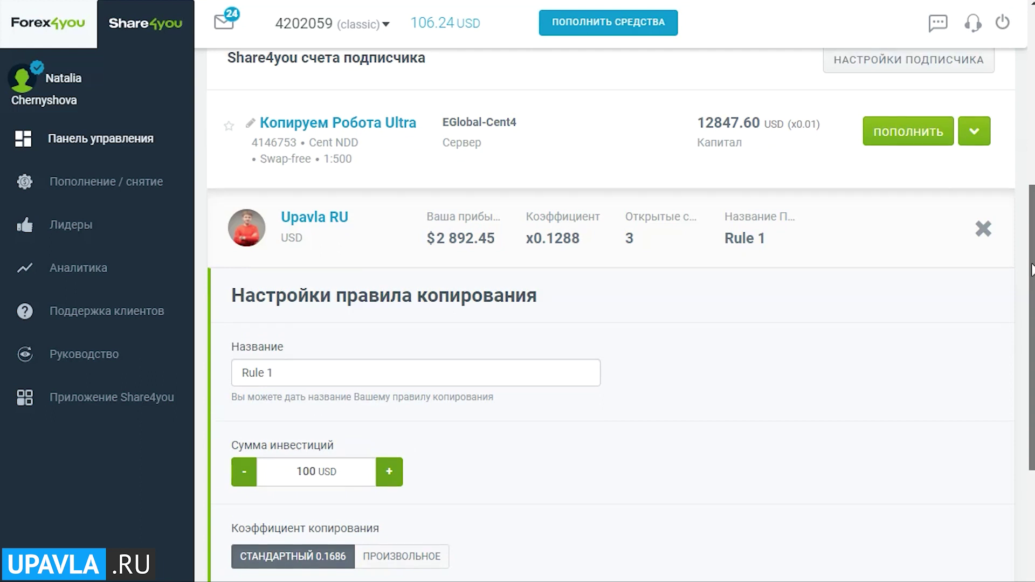
{"action": "scroll", "coordinate": [1033, 270], "scroll_direction": "down", "scroll_amount": 3}
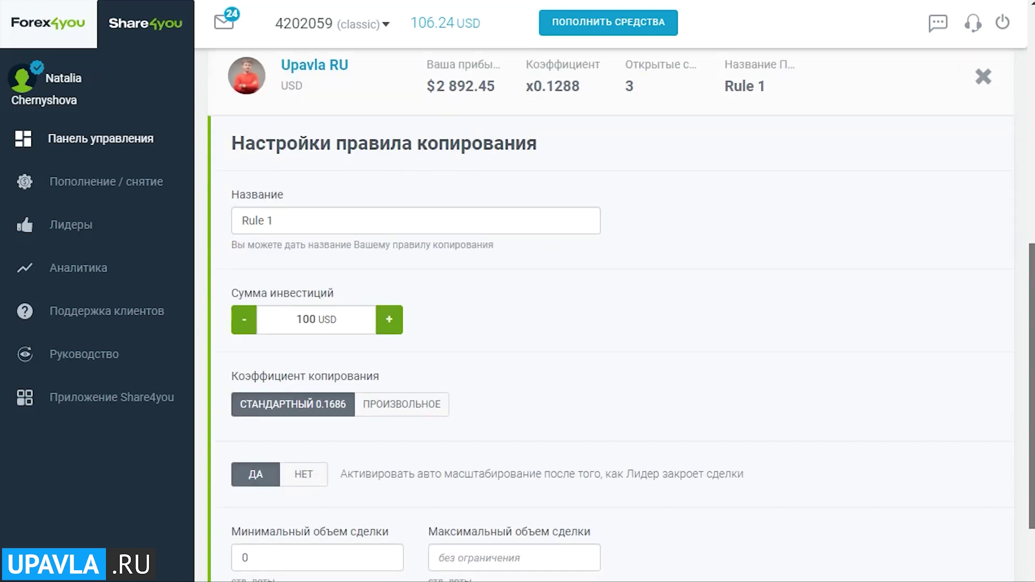
{"action": "scroll", "coordinate": [1032, 273], "scroll_direction": "up", "scroll_amount": 3}
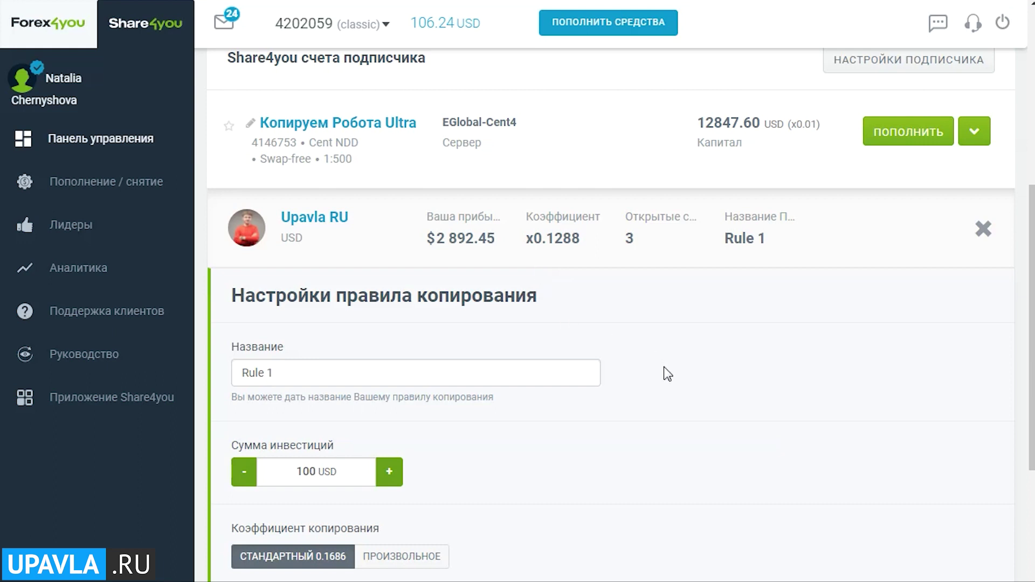
{"action": "scroll", "coordinate": [664, 367], "scroll_direction": "down", "scroll_amount": 3}
{"action": "scroll", "coordinate": [664, 367], "scroll_direction": "up", "scroll_amount": 2}
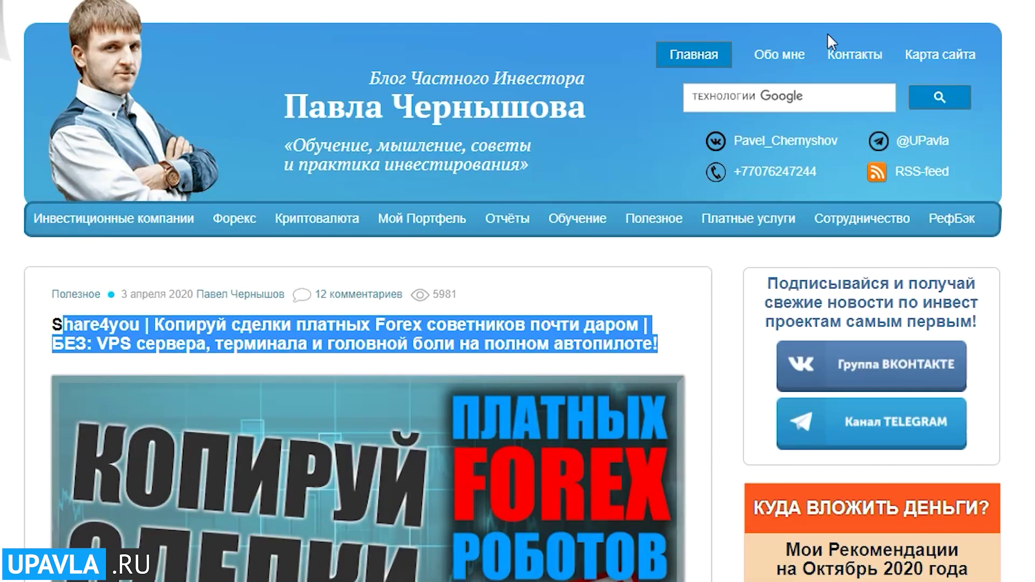
Switch to the Upavla.ru blog and open its "Розыгрыш Youtube" giveaway page.
{"action": "mouse_move", "coordinate": [653, 232]}
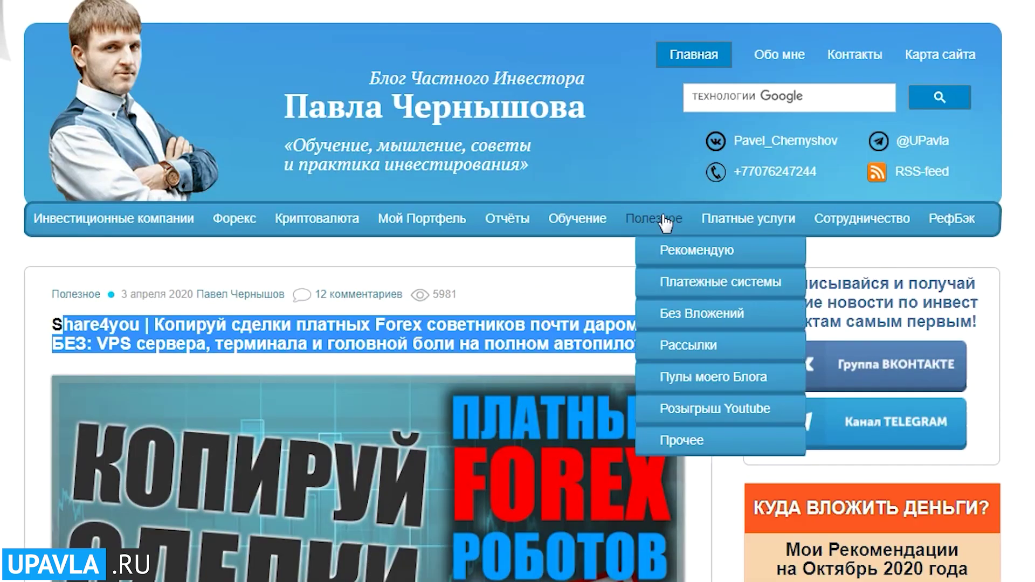
{"action": "left_click", "coordinate": [715, 416]}
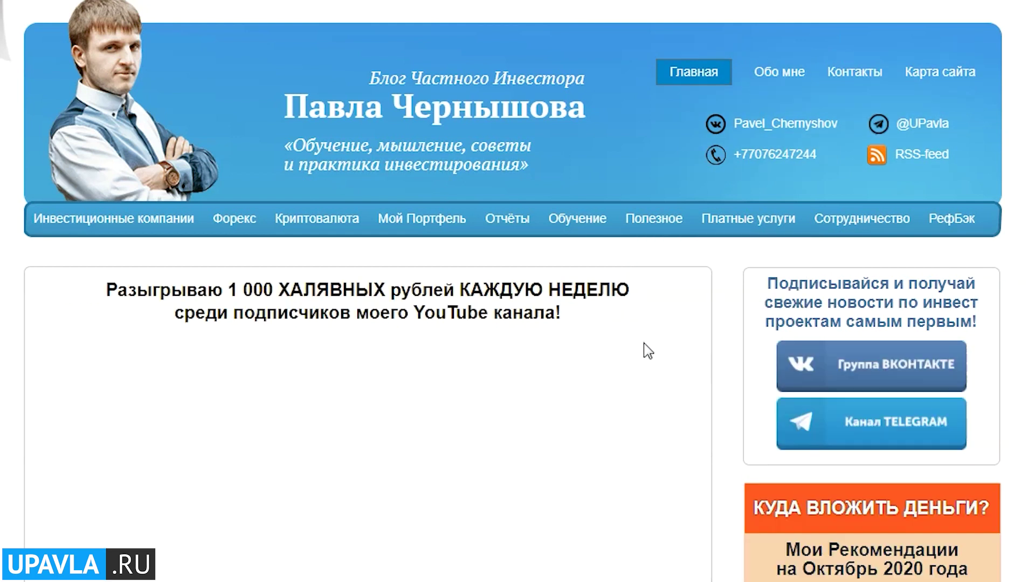